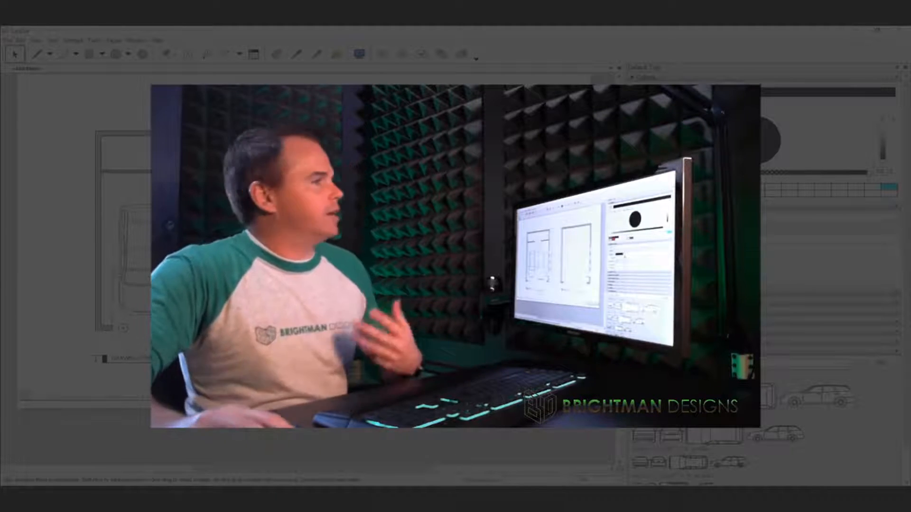
- Start a DWG/DXF export of the document, naming the file garage in the Desktop's TEMP folder
click(7, 41)
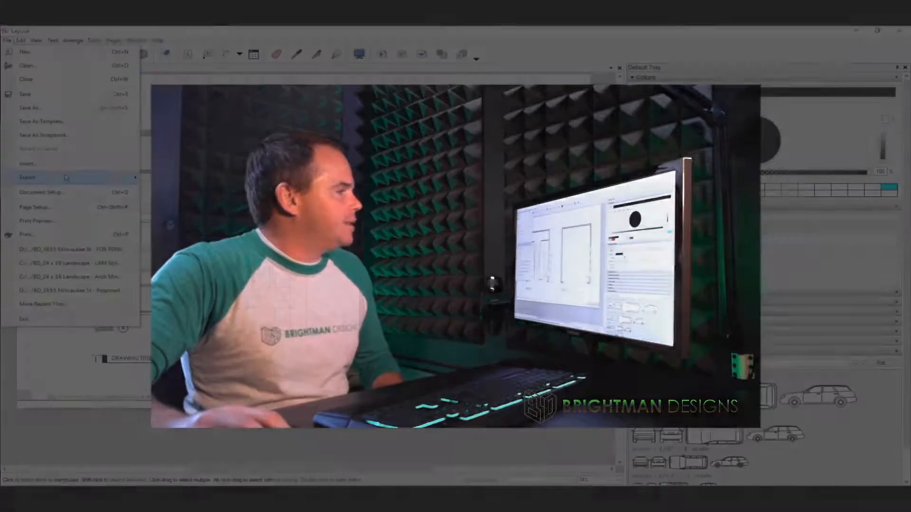
mouse_move(99, 180)
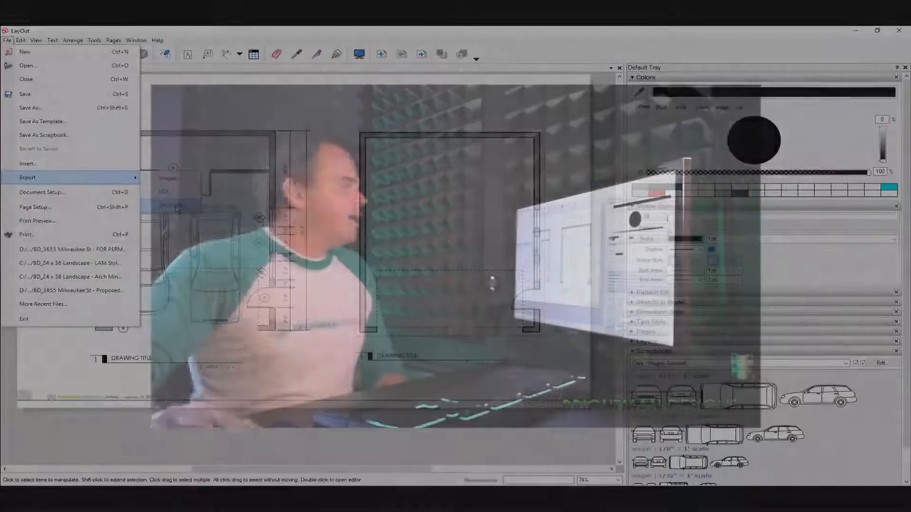
click(175, 206)
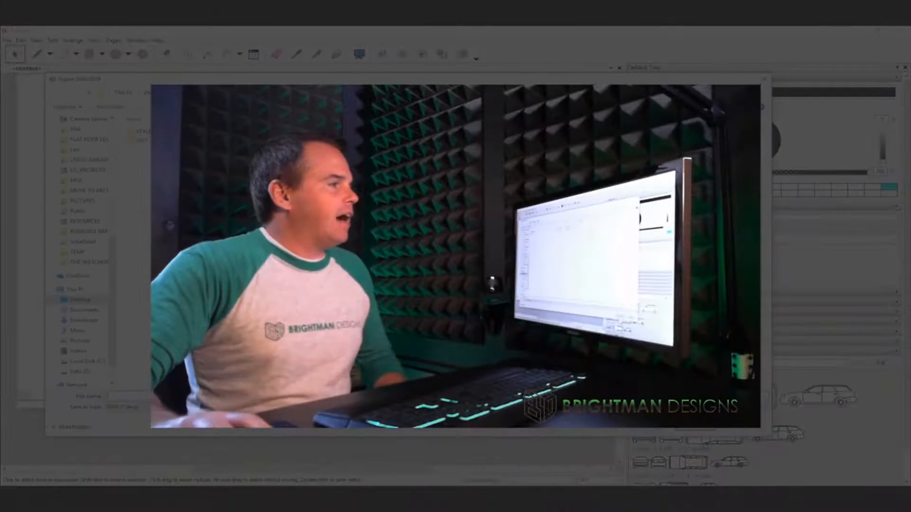
drag(488, 81, 599, 72)
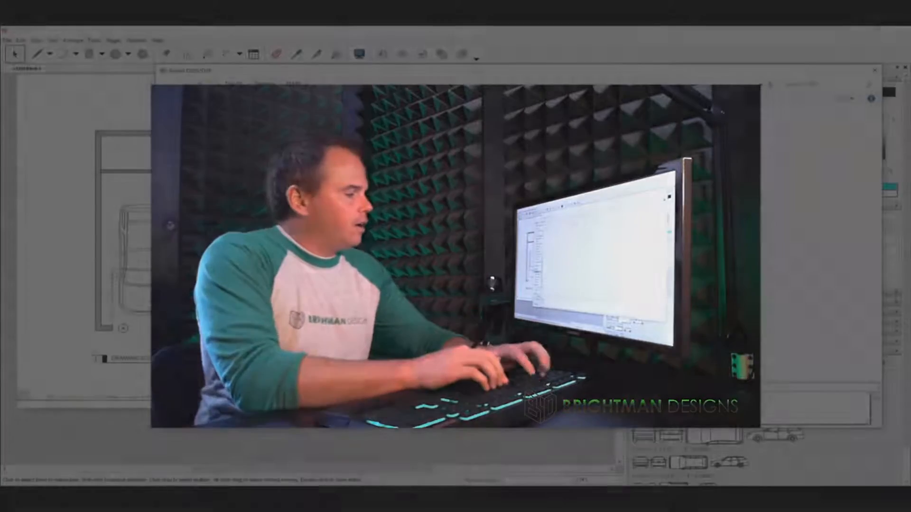
key(Return)
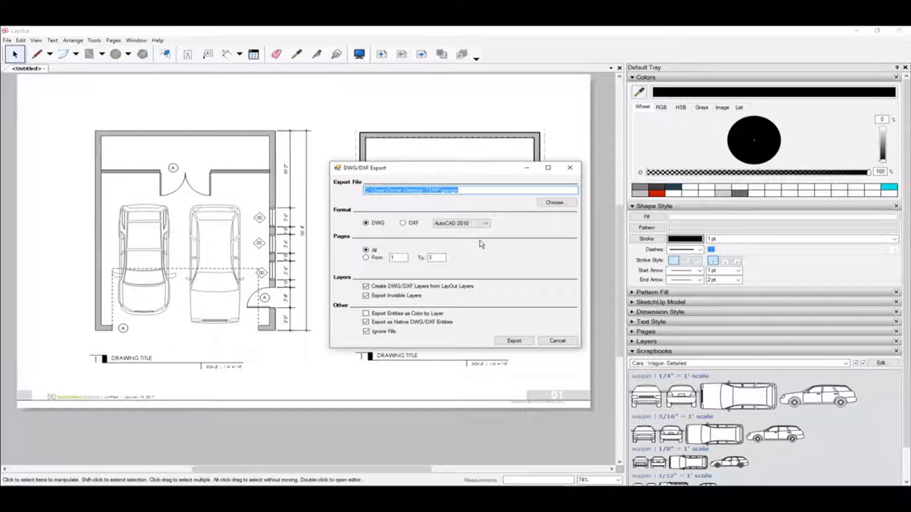
- Export all pages as an AutoCAD 2000 DWG without creating DWG/DXF layers from LayOut layers
click(486, 223)
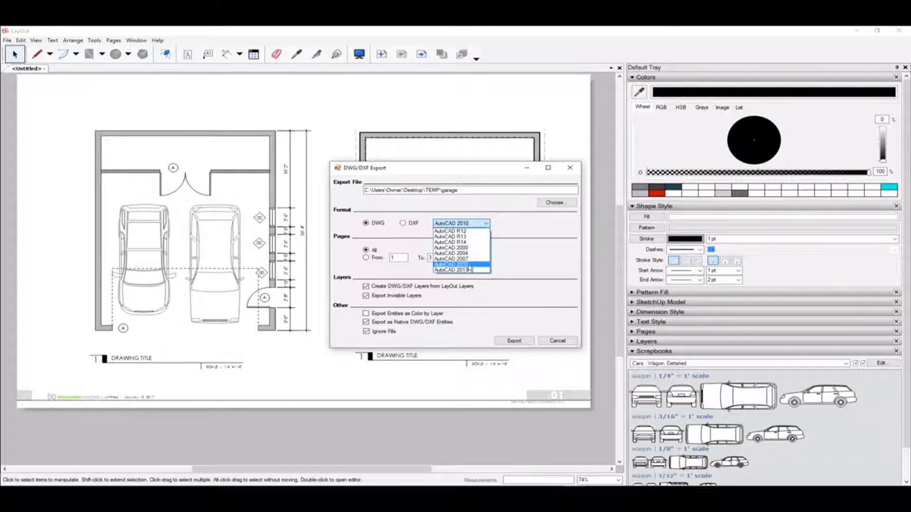
click(467, 248)
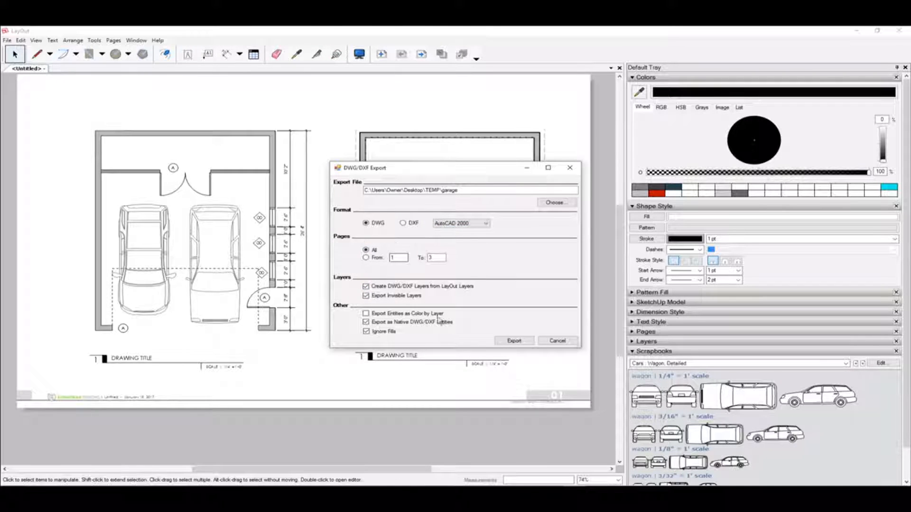
click(390, 287)
click(368, 297)
click(371, 299)
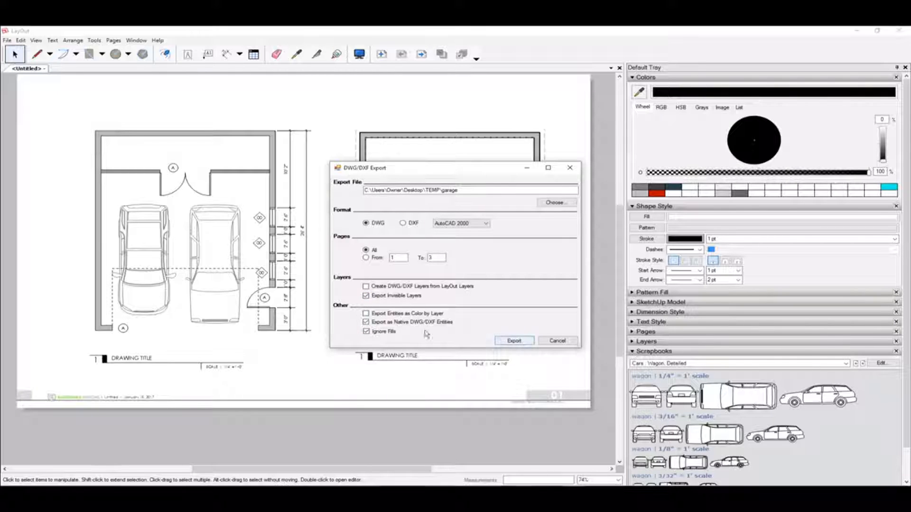
click(514, 342)
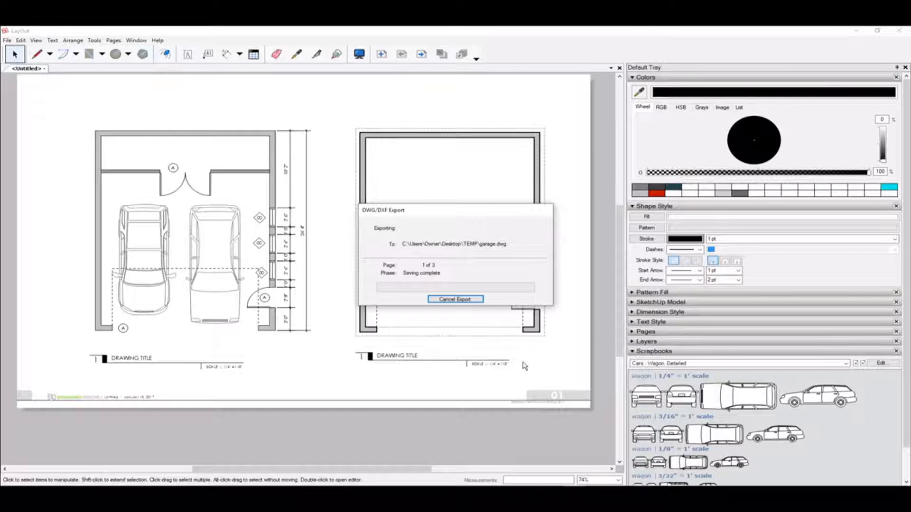
click(500, 293)
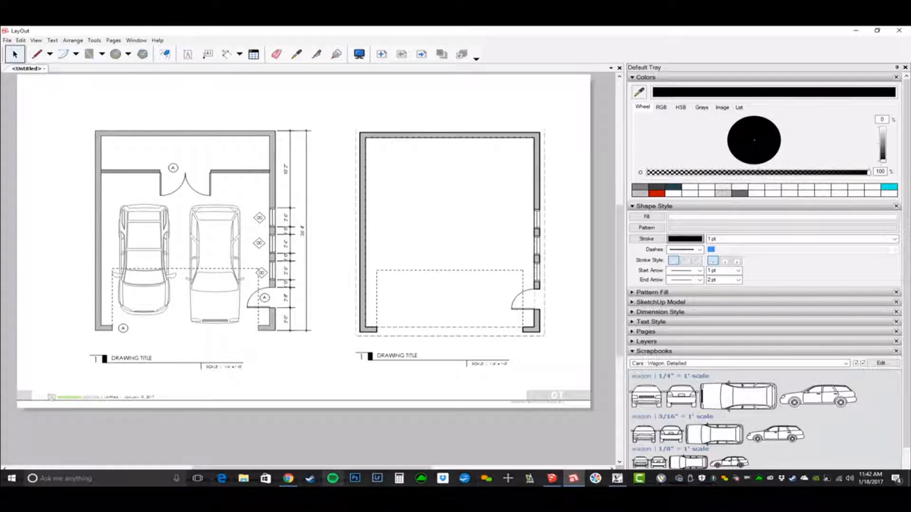
- Switch to DraftSight and open garage.dwg from the TEMP folder
click(532, 479)
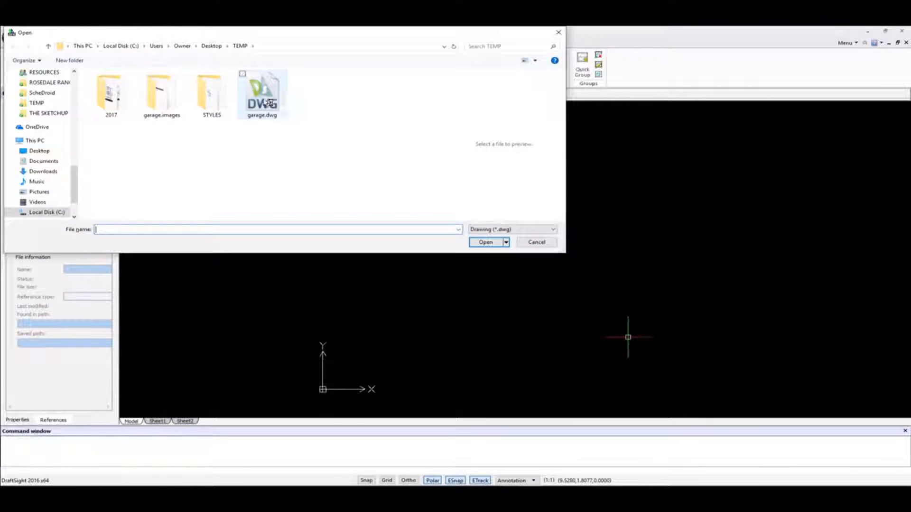
click(261, 95)
click(493, 242)
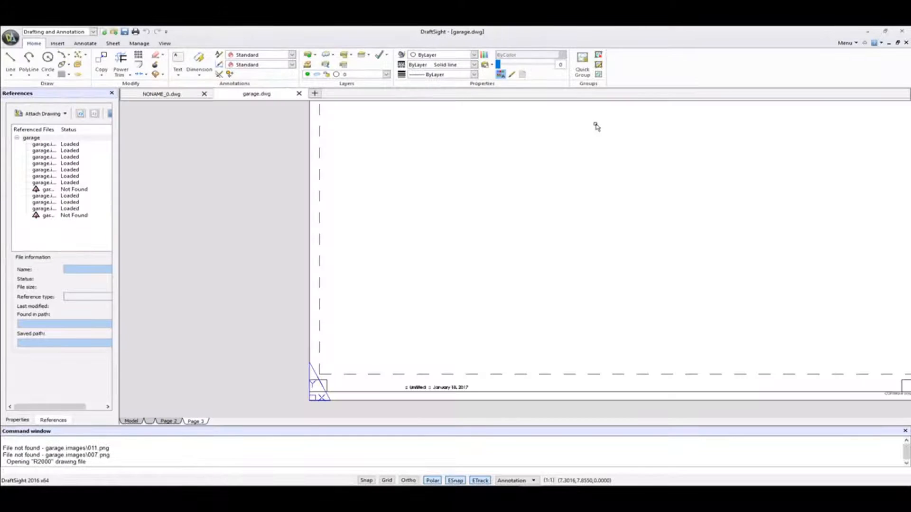
scroll(448, 351, down, 5)
middle_drag(447, 353, 422, 352)
scroll(422, 352, up, 3)
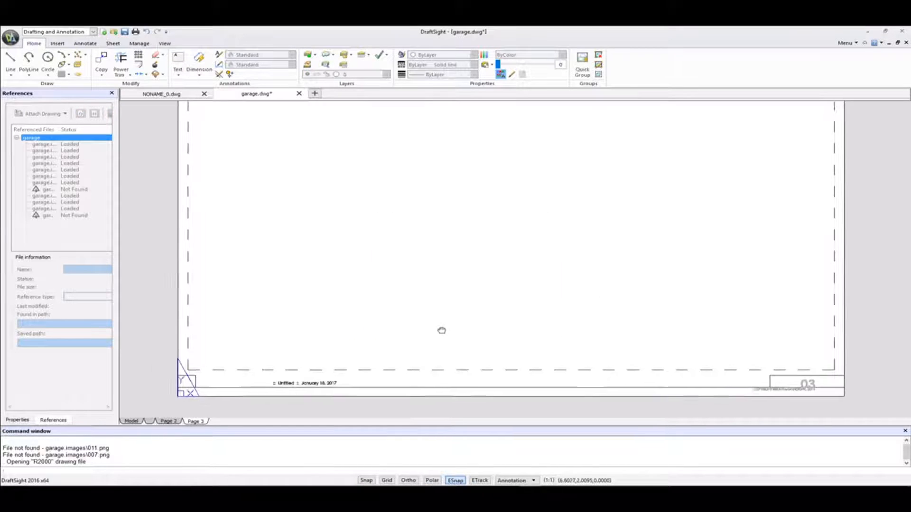
scroll(476, 315, down, 1)
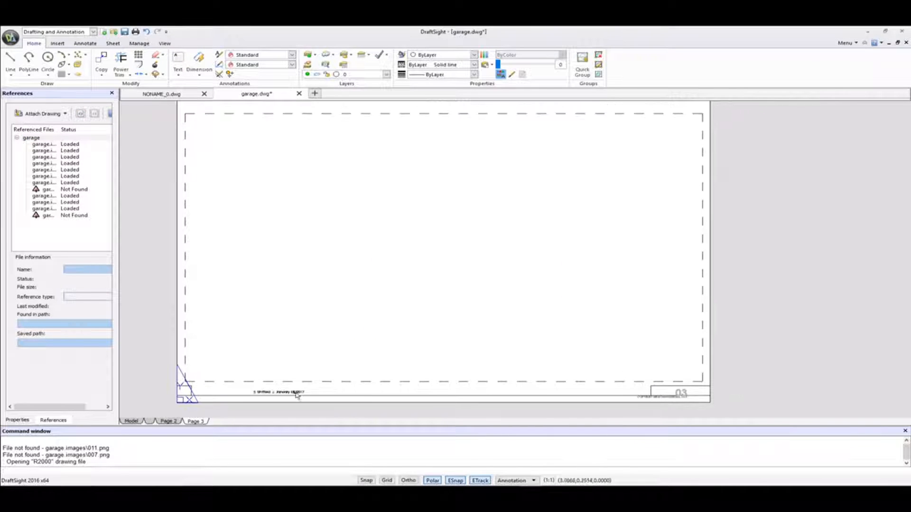
- Switch the garage drawing to Model space and bring the exported garage plans into view
click(131, 421)
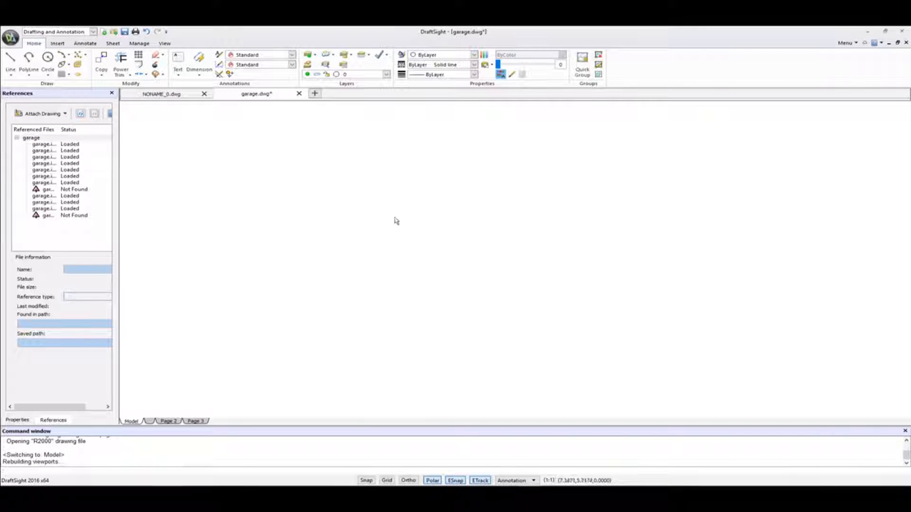
scroll(315, 320, down, 5)
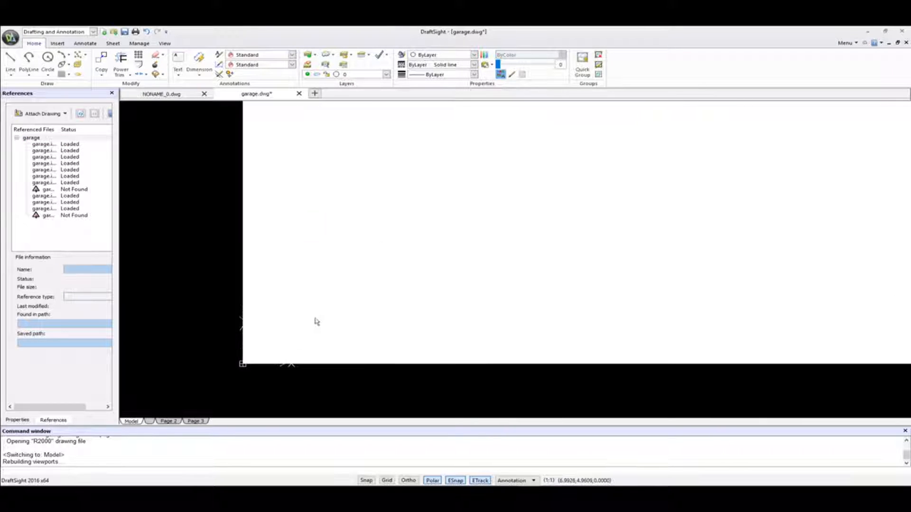
key(Escape)
key(Escape)
key(Escape)
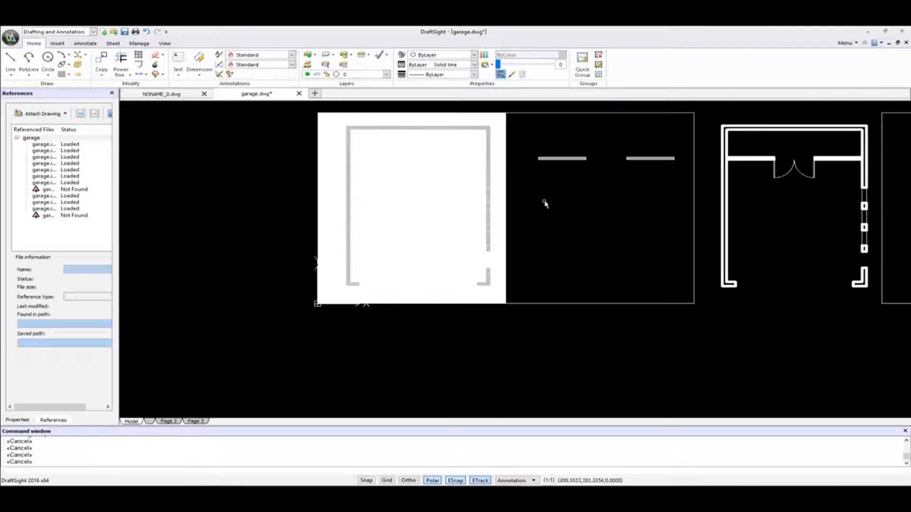
- Delete the white image and the adjoining framed image that cover the first garage plan near the origin
click(533, 210)
click(504, 240)
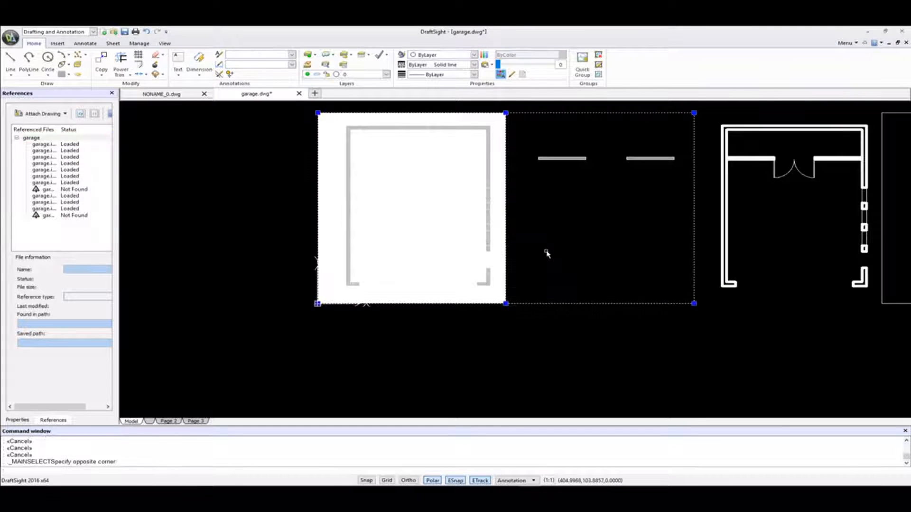
key(Escape)
text(e)
key(Return)
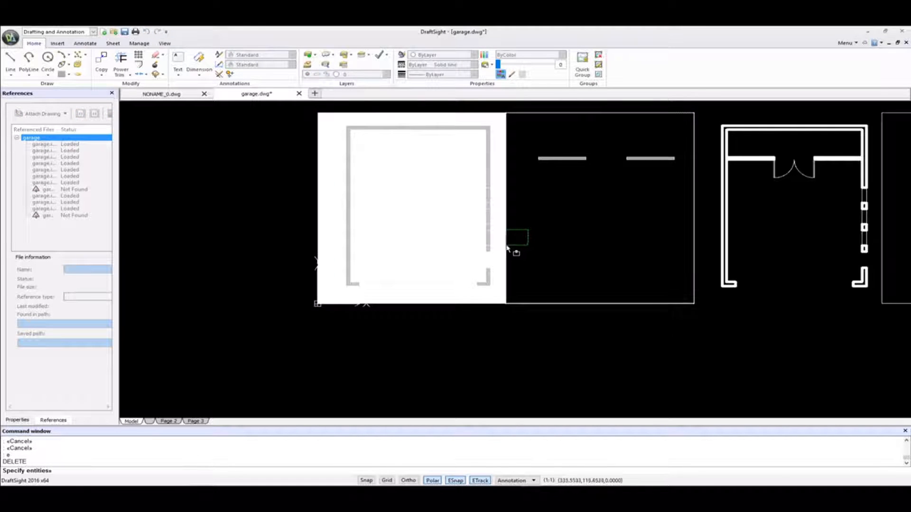
click(507, 246)
key(Return)
key(Escape)
key(Escape)
- Examine the row of exported garage plans and image frames across Model space
middle_drag(576, 233, 391, 252)
middle_drag(662, 244, 557, 250)
mouse_move(693, 246)
middle_down()
mouse_move(549, 240)
mouse_move(624, 248)
mouse_move(443, 278)
mouse_move(419, 270)
middle_up()
middle_drag(616, 270, 457, 269)
middle_drag(519, 262, 429, 260)
middle_drag(608, 261, 425, 254)
key(Escape)
key(Escape)
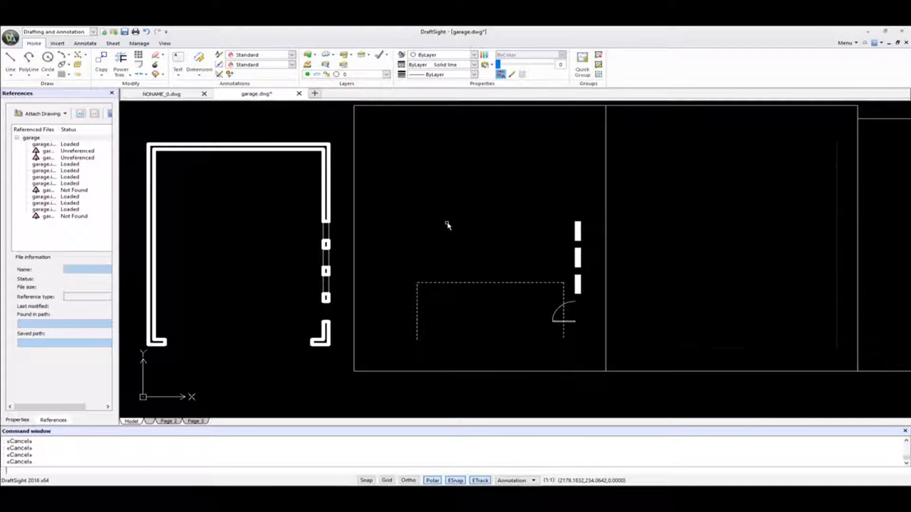
mouse_move(255, 279)
middle_down()
mouse_move(372, 263)
mouse_move(642, 264)
middle_up()
middle_drag(279, 265, 578, 262)
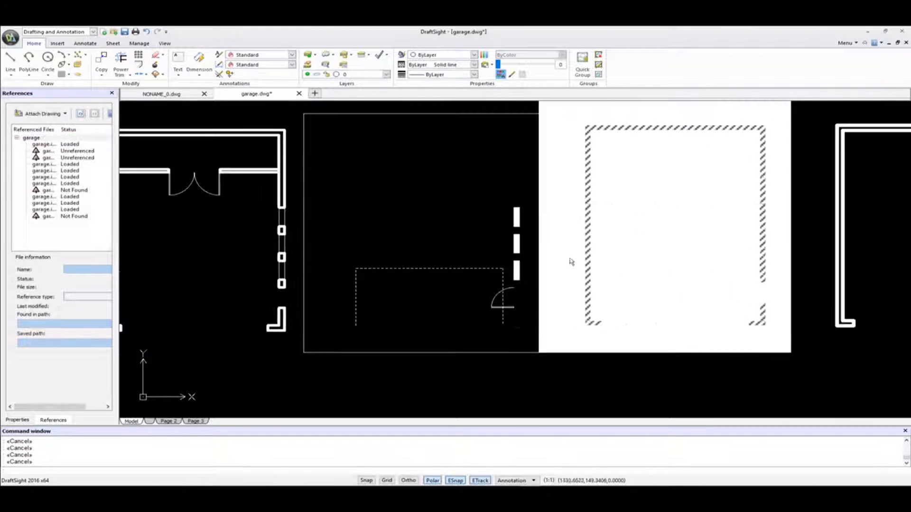
middle_drag(251, 264, 593, 263)
mouse_move(288, 264)
middle_down()
mouse_move(563, 265)
mouse_move(258, 258)
middle_up()
middle_drag(528, 270, 502, 266)
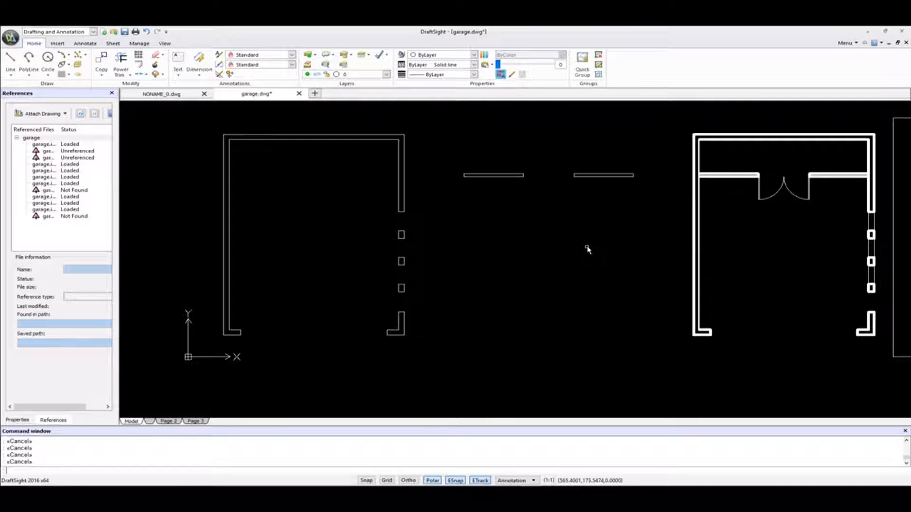
- Switch to the Garage.skp model in SketchUp and activate the LO_Construction Plan 01 - Heavy scene
key(alt+Tab)
key(Escape)
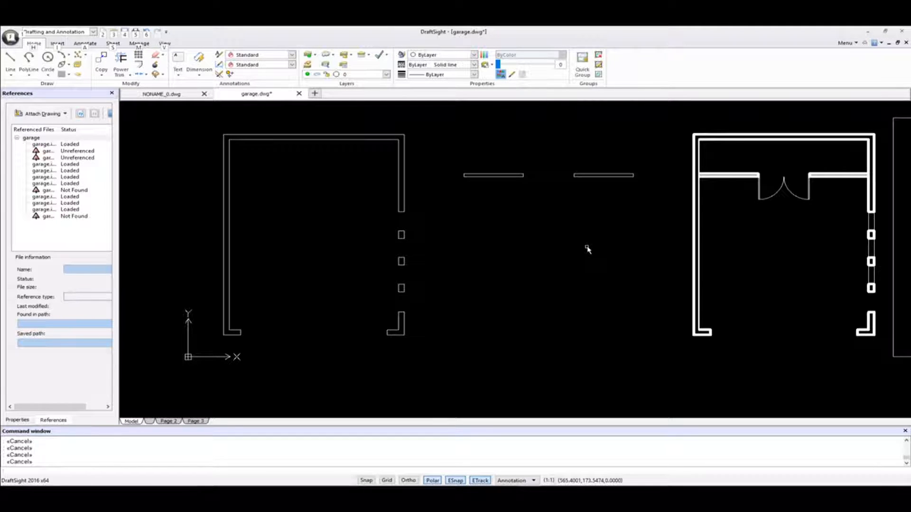
key(alt+Tab)
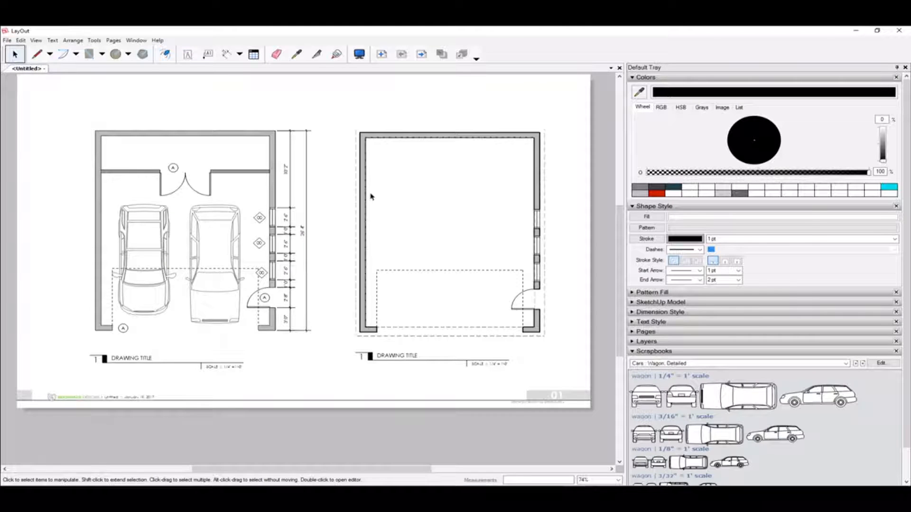
key(alt+Tab)
key(alt+Tab)
key(alt+Tab)
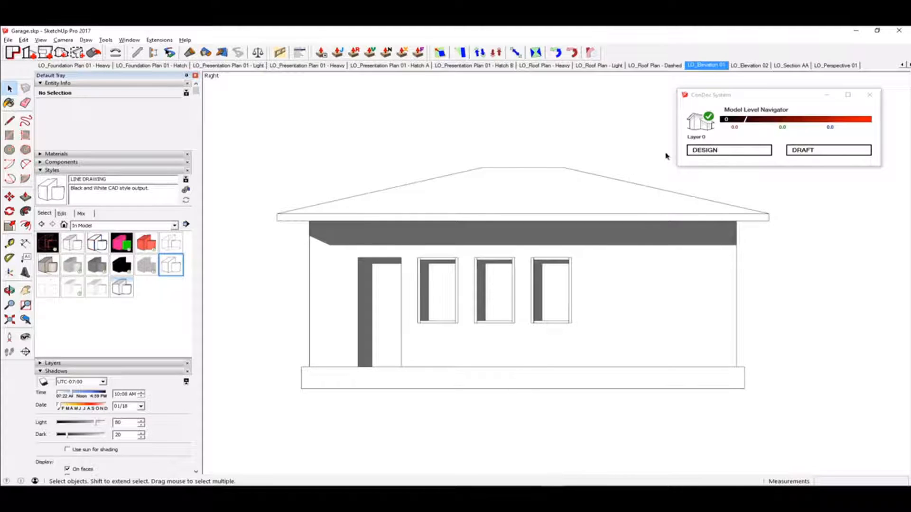
click(904, 66)
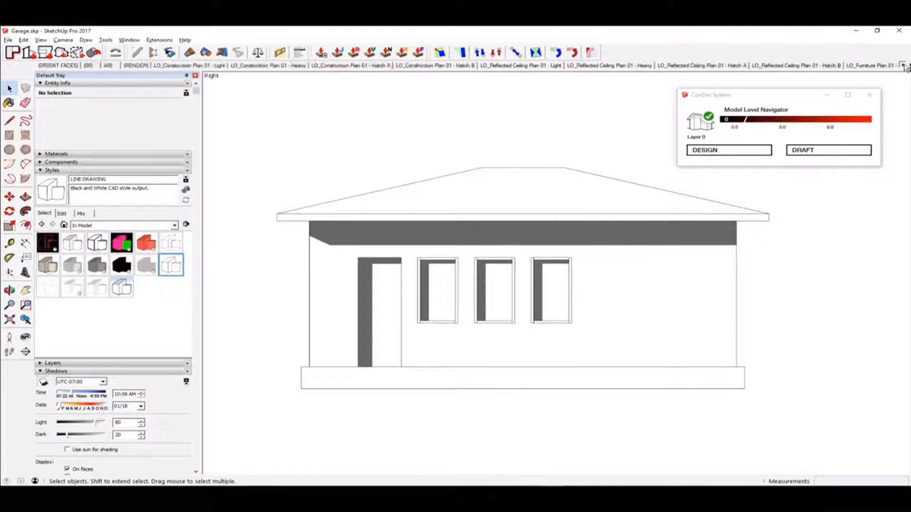
click(335, 67)
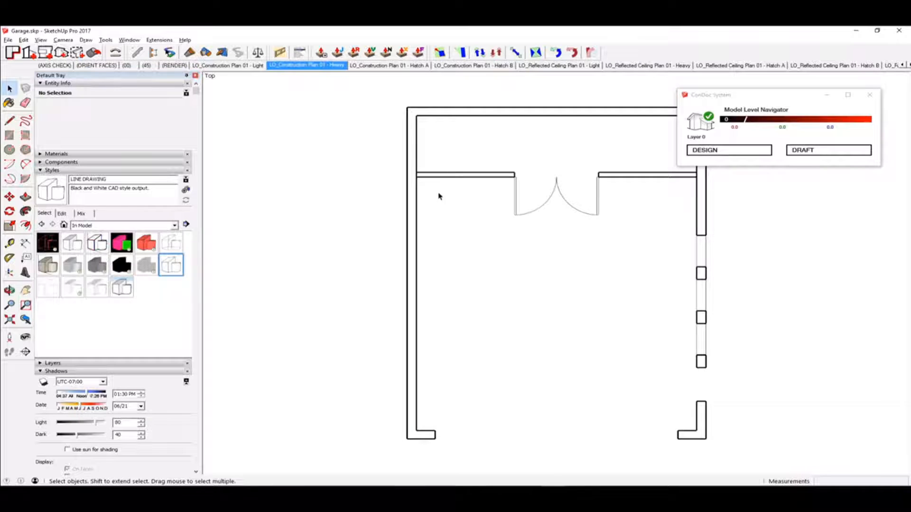
- Move the ConDoc System window off the plan and show the model's layer list
drag(750, 97, 809, 85)
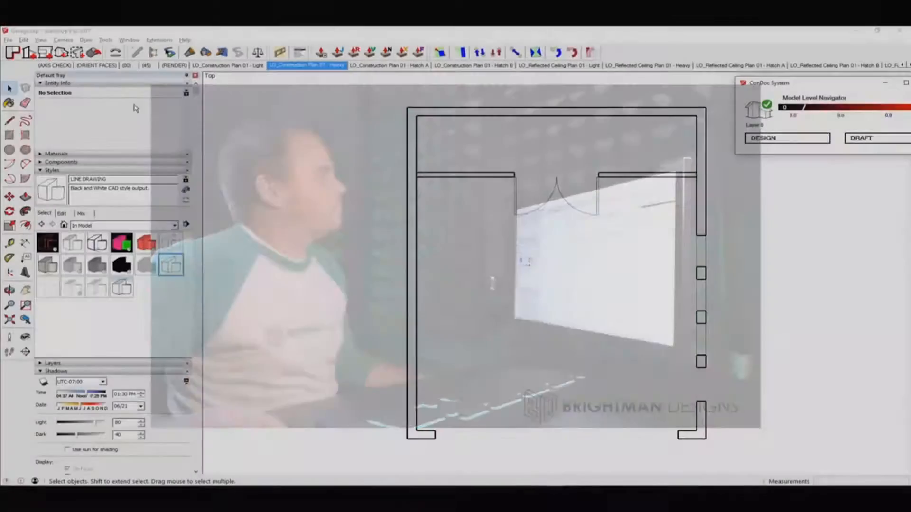
click(116, 84)
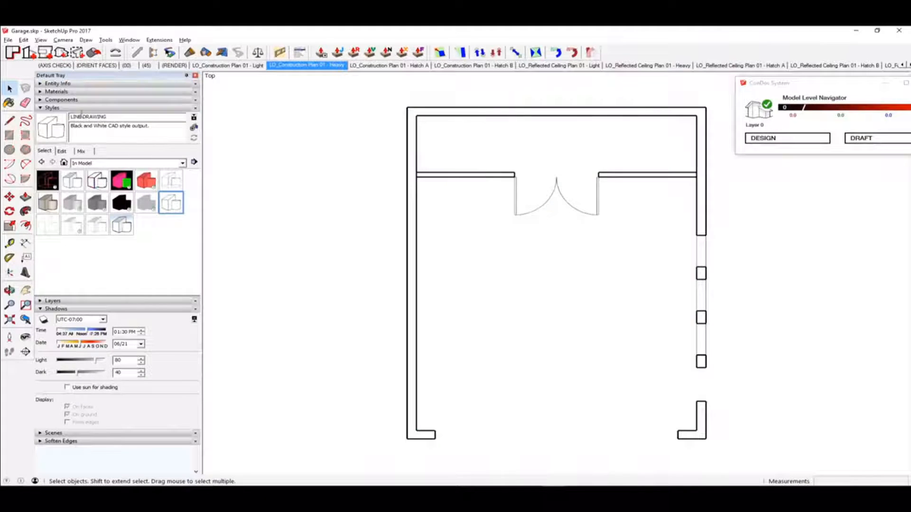
click(76, 108)
click(65, 117)
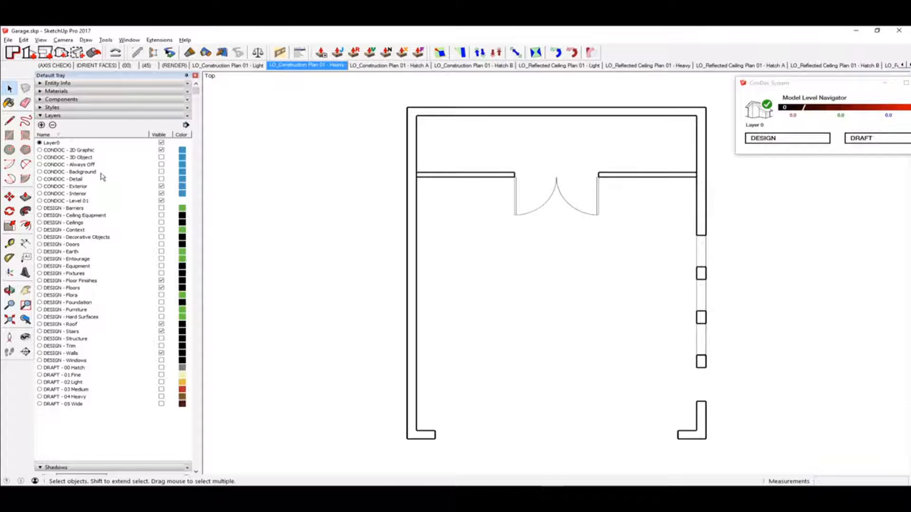
- Make the DESIGN - Doors and DESIGN - Windows layers visible, then collapse the layer list
click(94, 295)
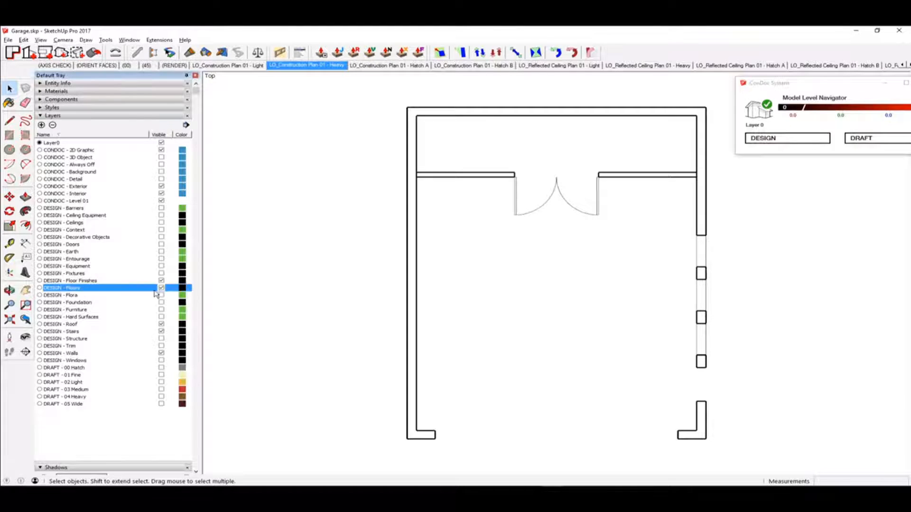
click(101, 274)
click(101, 267)
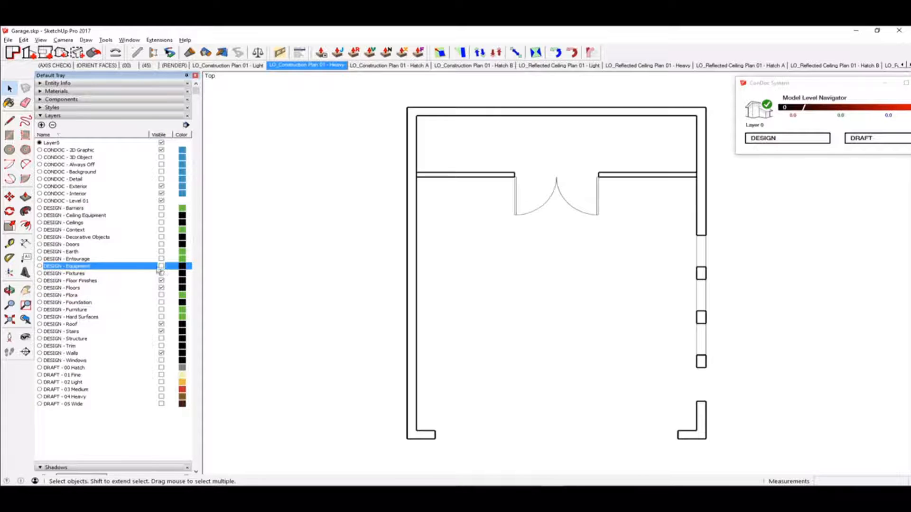
click(108, 245)
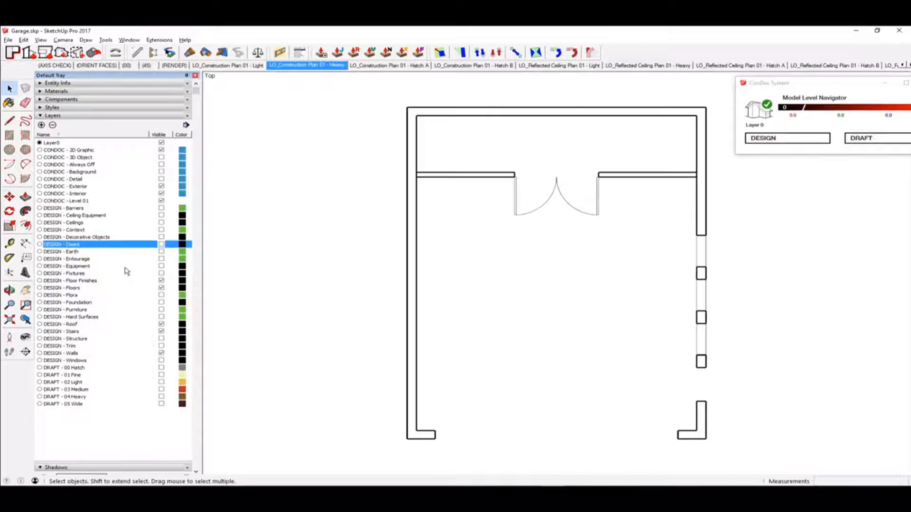
click(162, 245)
click(84, 361)
click(159, 361)
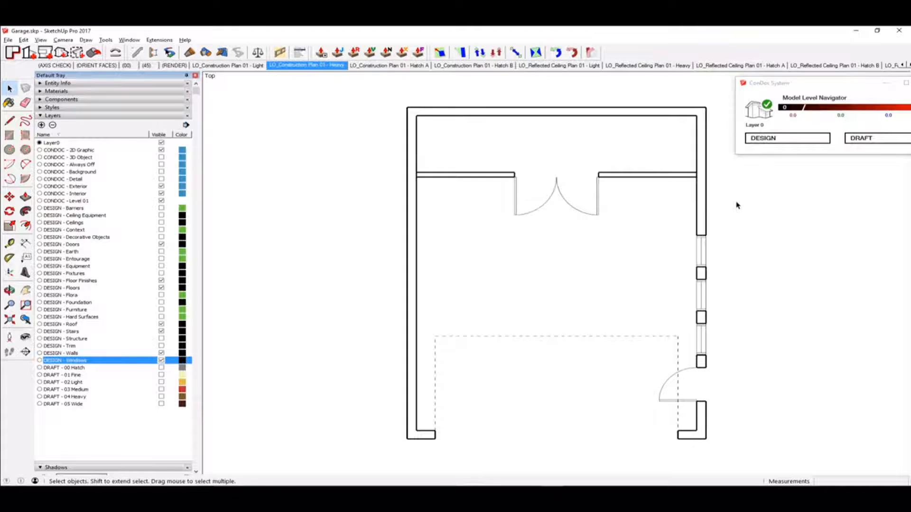
click(80, 117)
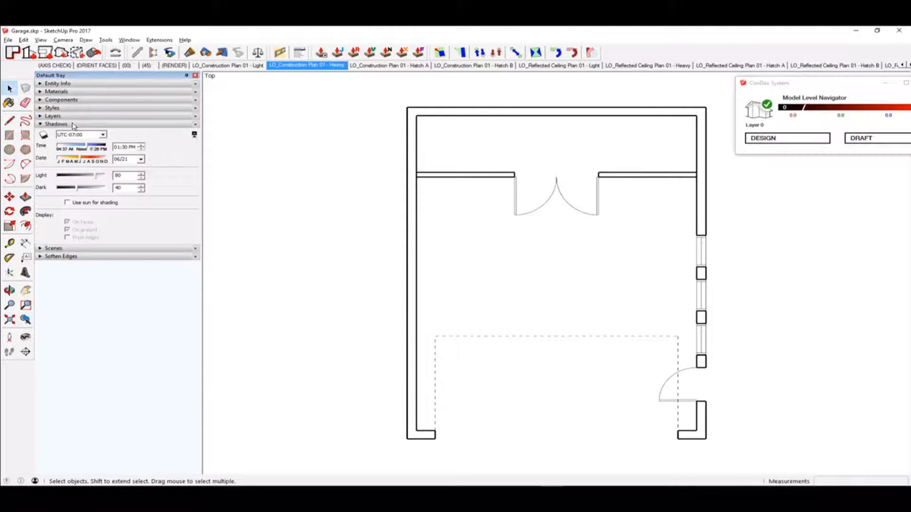
- Add a new scene from the current plan view and move it to the end of the scene list
click(74, 123)
click(69, 132)
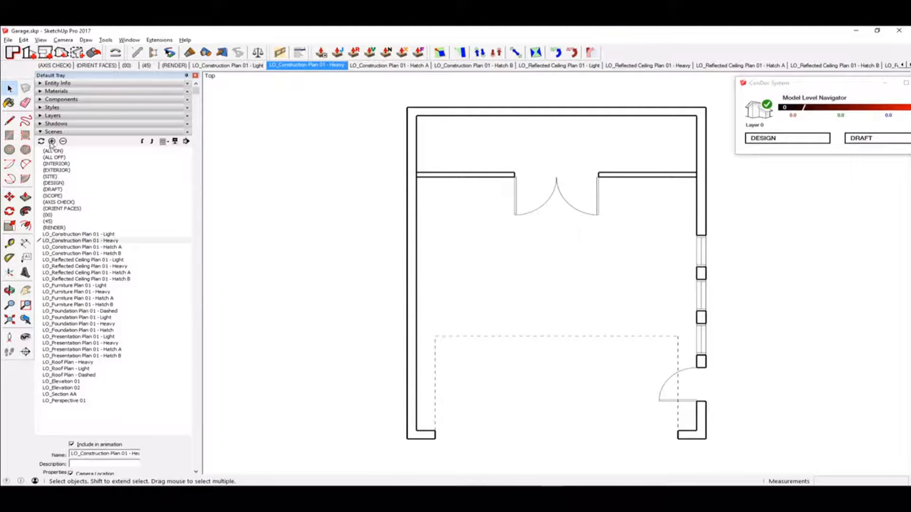
click(52, 141)
click(142, 142)
click(142, 141)
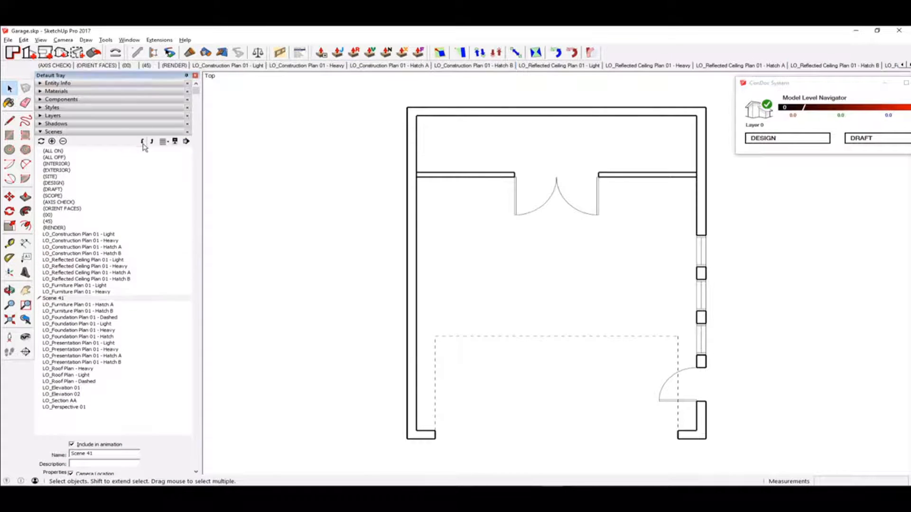
click(143, 142)
click(143, 142)
triple_click(143, 142)
triple_click(143, 142)
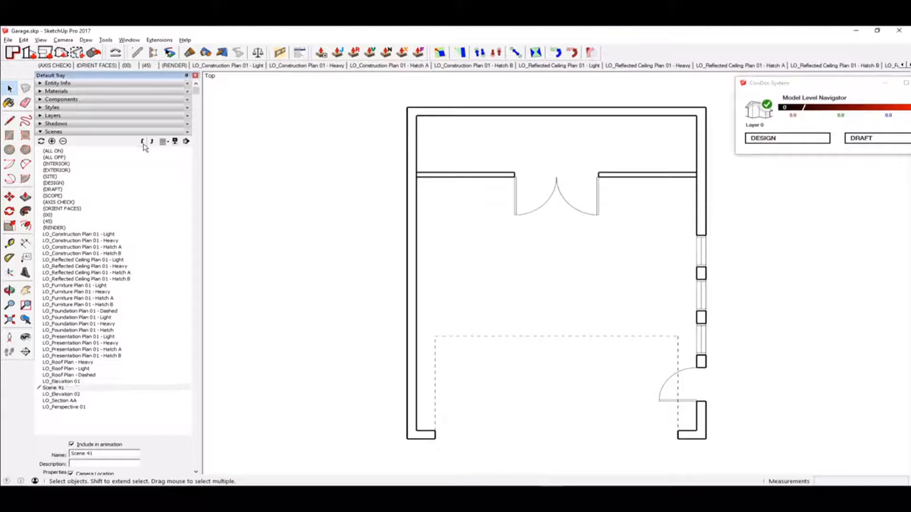
triple_click(143, 142)
- Rename the new scene to BKGD_Floor Plan 01
triple_click(94, 453)
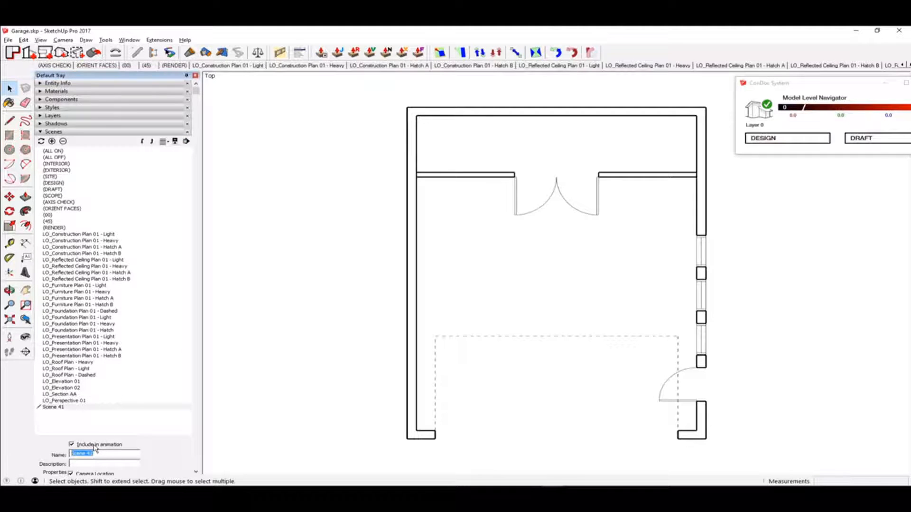
text(b)
key(Return)
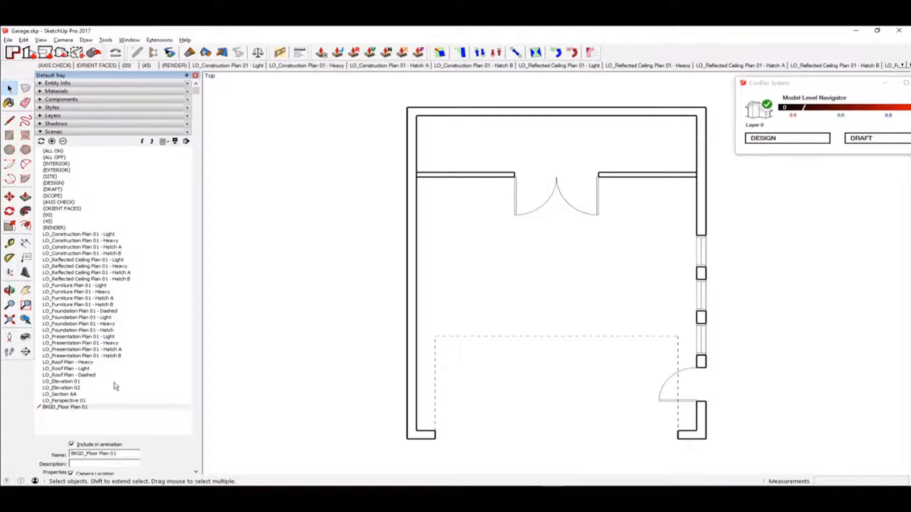
scroll(115, 387, down, 3)
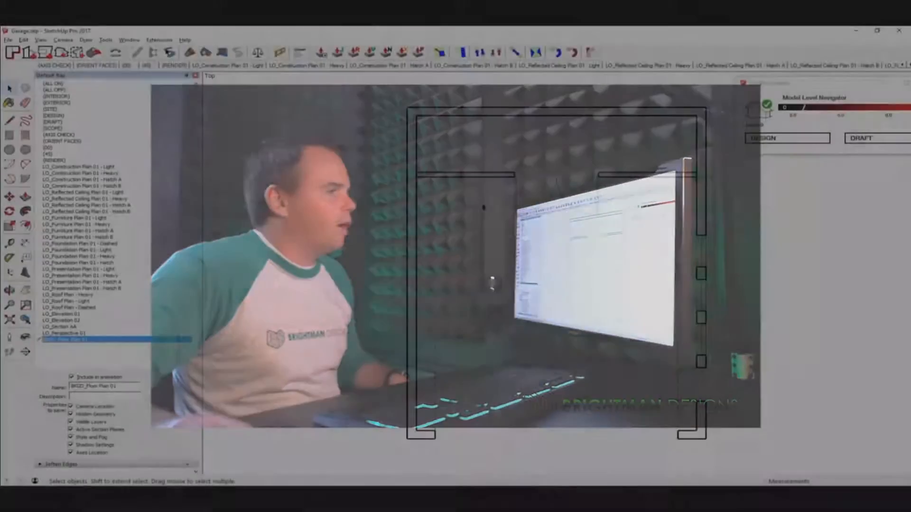
click(9, 40)
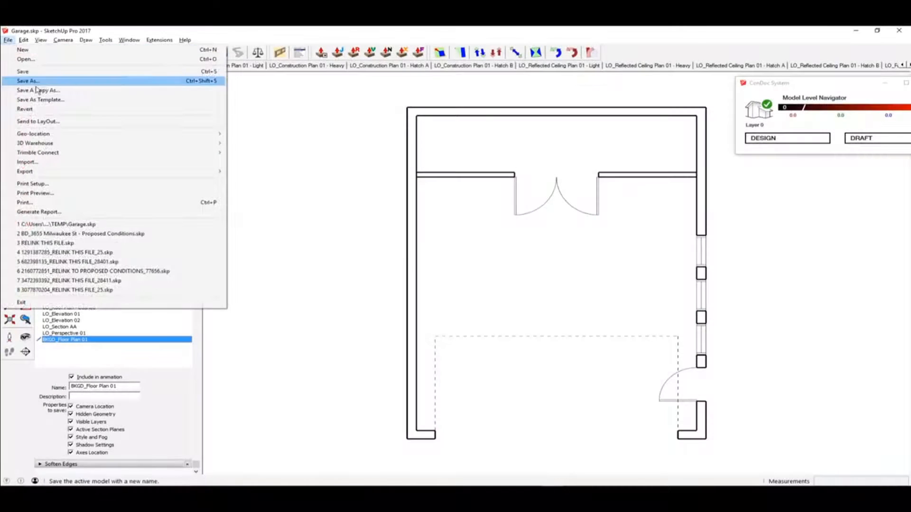
click(46, 166)
click(557, 53)
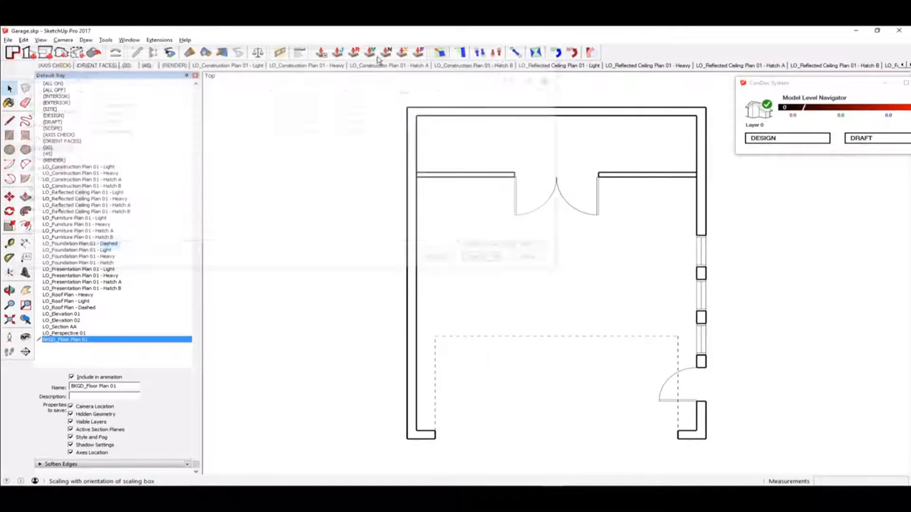
- Start a 2D graphic export of the floor plan with AutoCAD DWG File as the file type
click(8, 40)
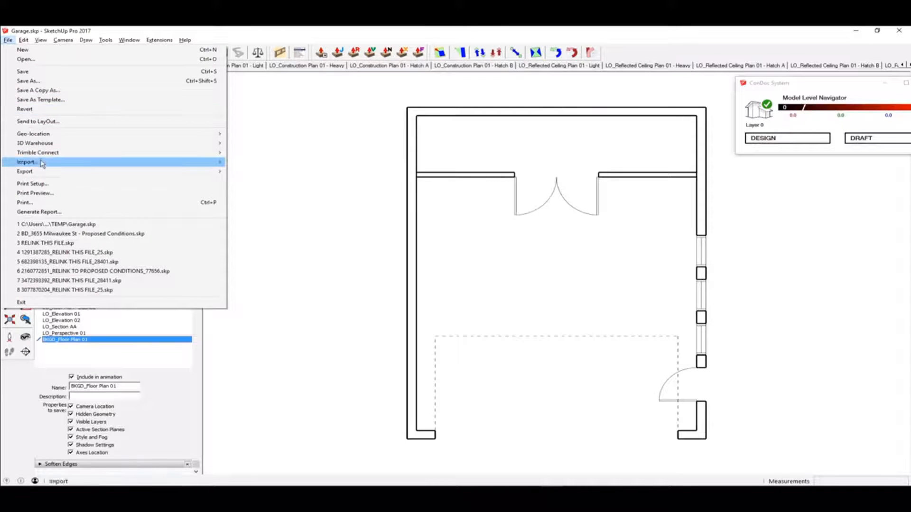
mouse_move(43, 172)
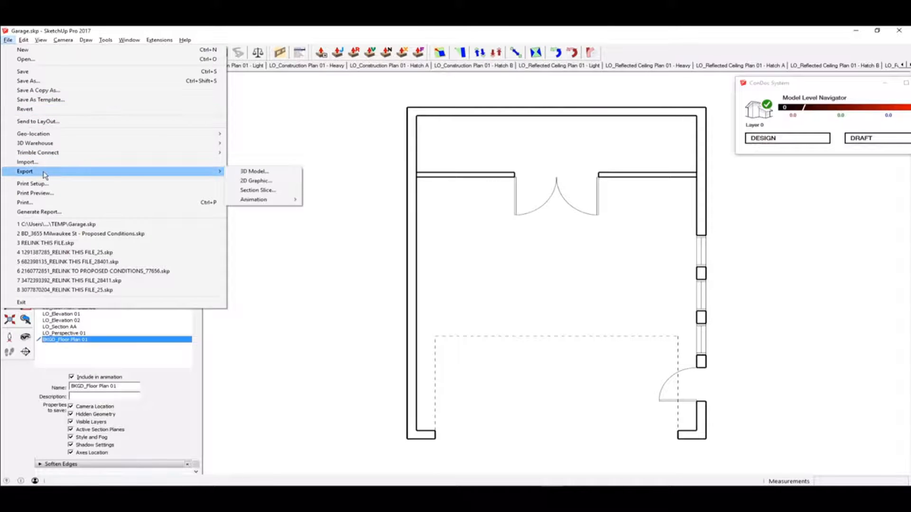
click(269, 184)
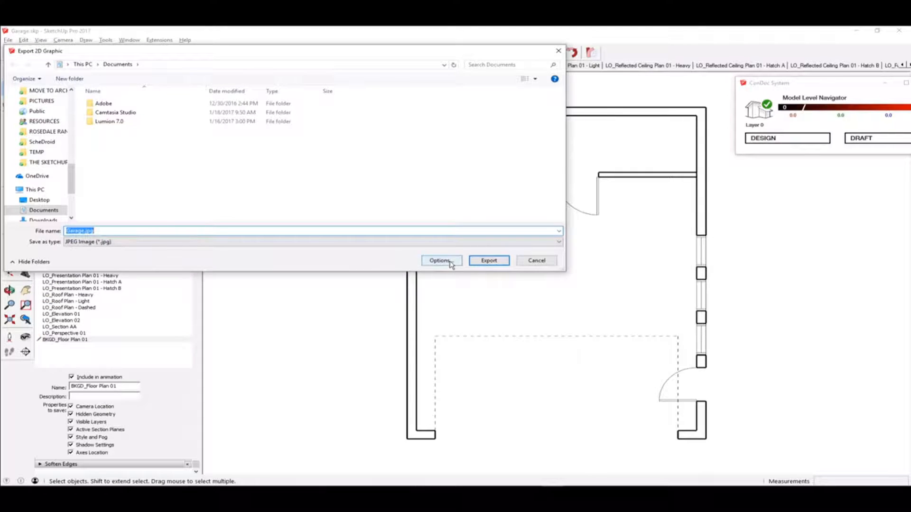
click(187, 243)
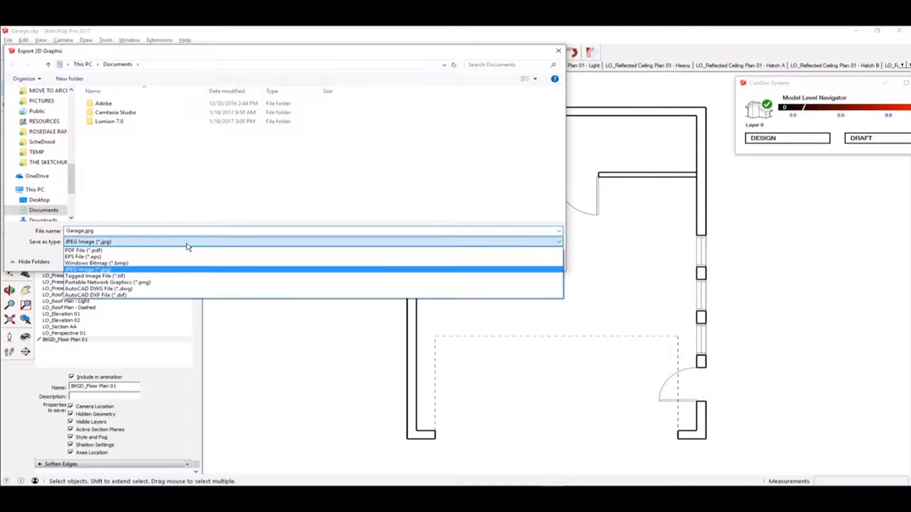
click(138, 290)
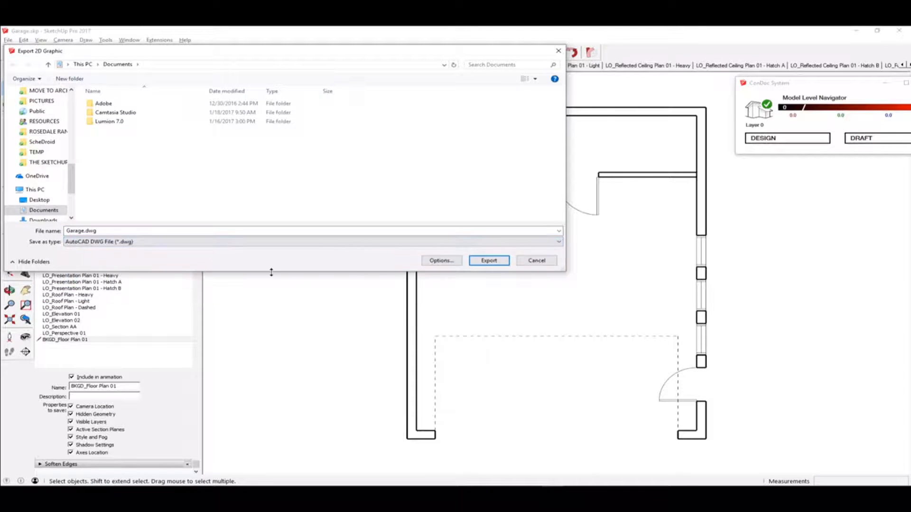
- Name the export file Garage - skp export.dwg
click(216, 230)
click(87, 231)
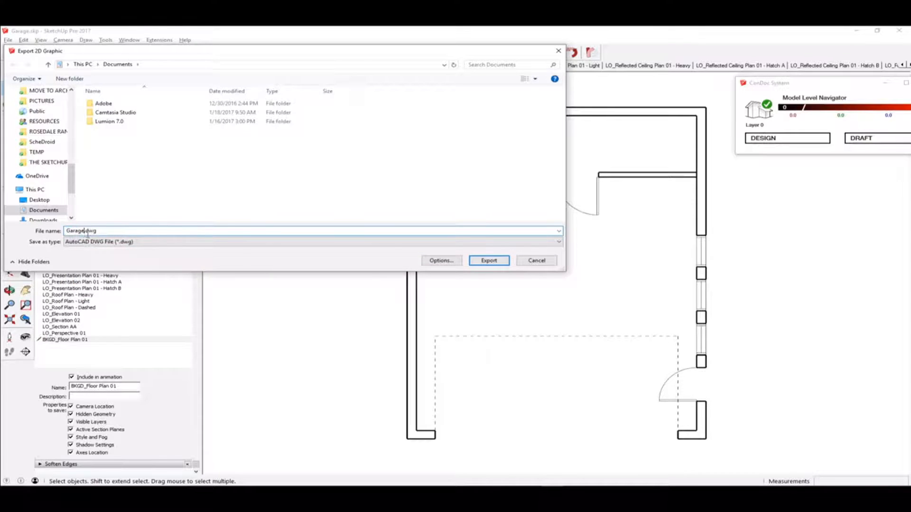
text(- skp exo)
key(BackSpace)
text(por)
key(BackSpace)
key(BackSpace)
- In the DWG export options, set section lines to polylines with width and turn off Show extensions
click(447, 262)
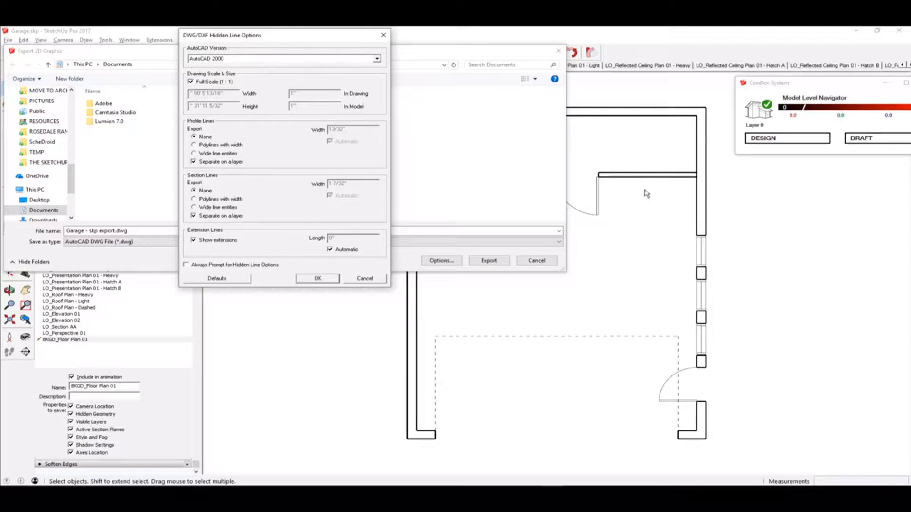
click(209, 199)
click(221, 241)
click(327, 279)
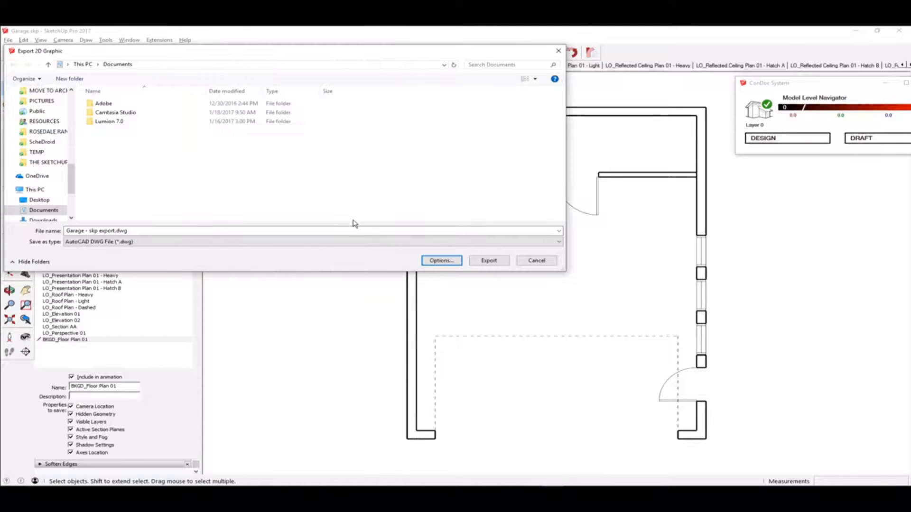
- Export the DWG into the TEMP folder on the Desktop and dismiss the export message
click(57, 199)
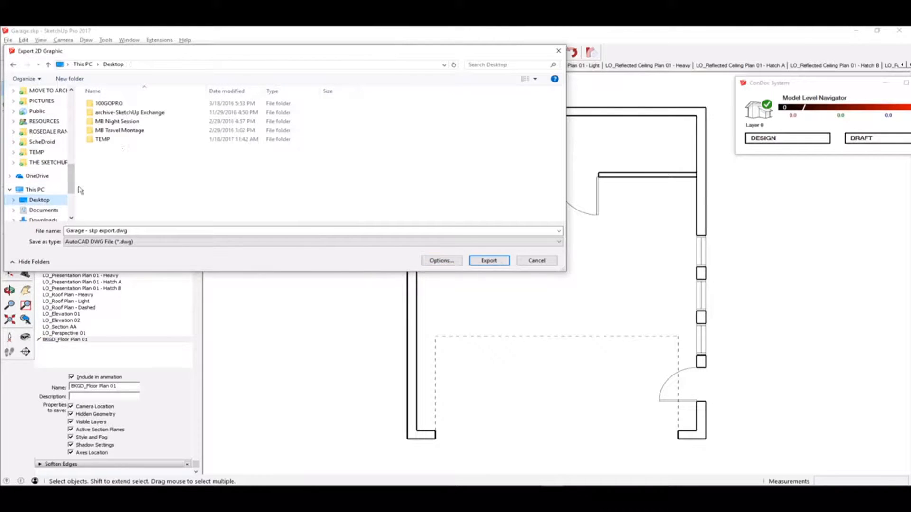
double_click(102, 139)
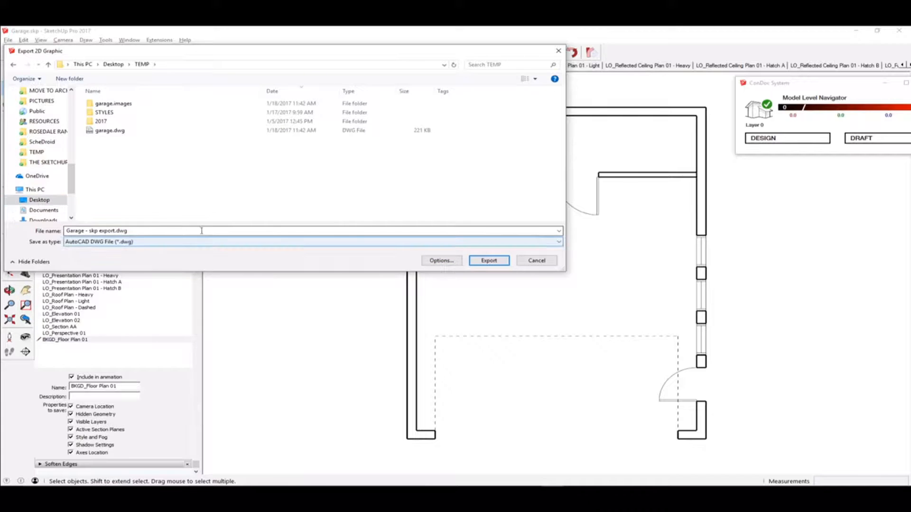
click(489, 262)
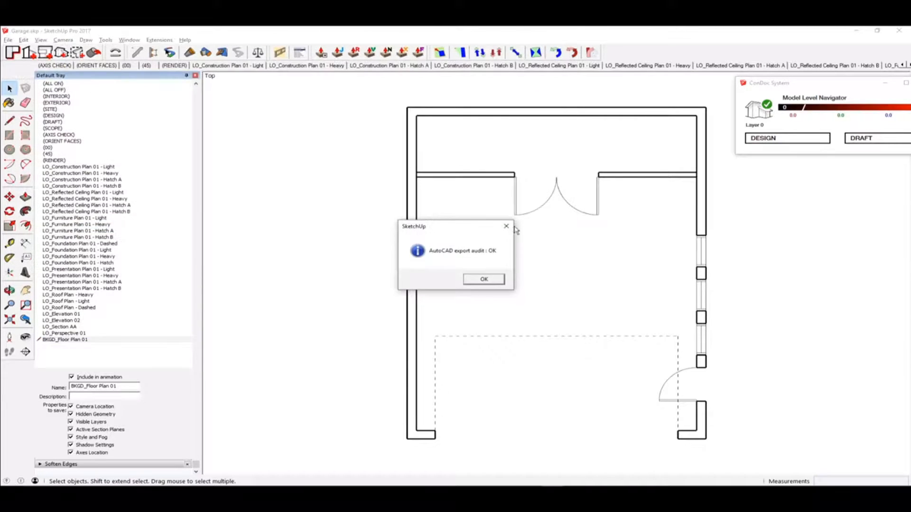
key(Return)
- Switch to DraftSight and open Garage - skp export.dwg from the TEMP folder
key(alt+Tab)
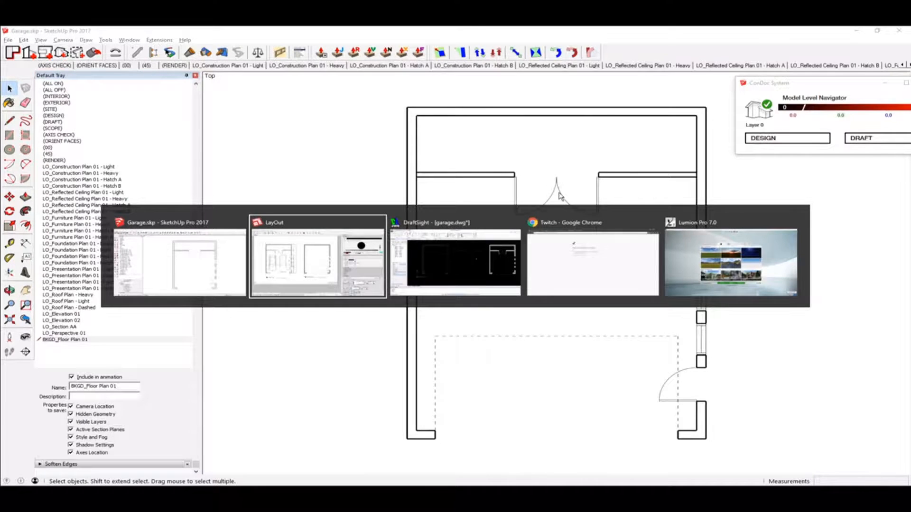
key(Tab)
key(ctrl+o)
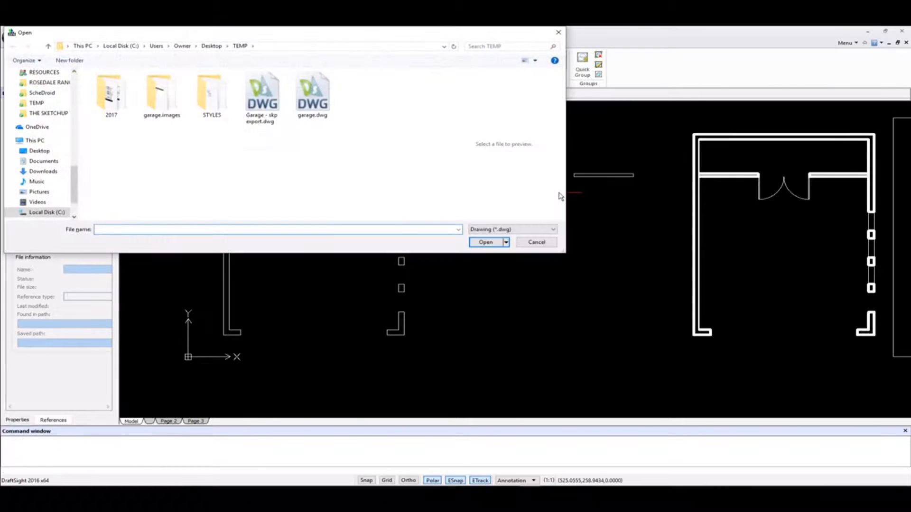
double_click(262, 99)
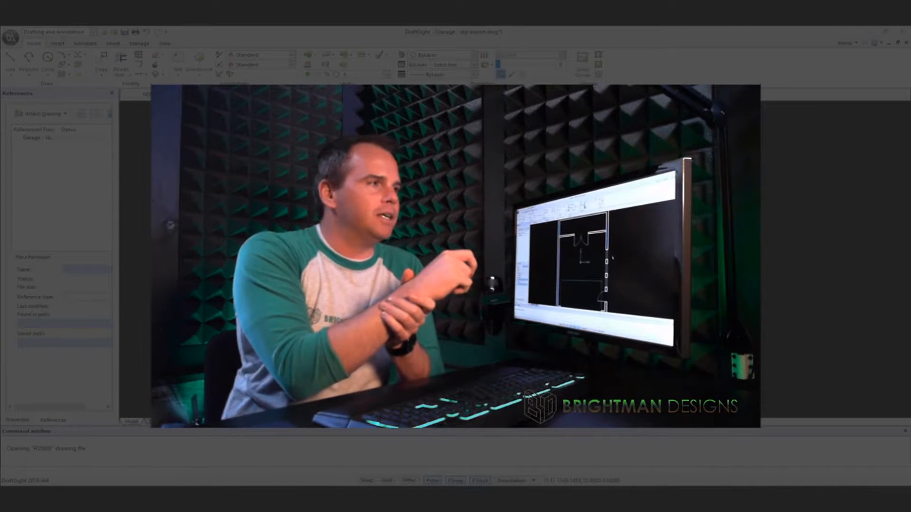
- Return to garage.dwg and examine the row of exported plans, especially the wall hatch images
key(ctrl+Tab)
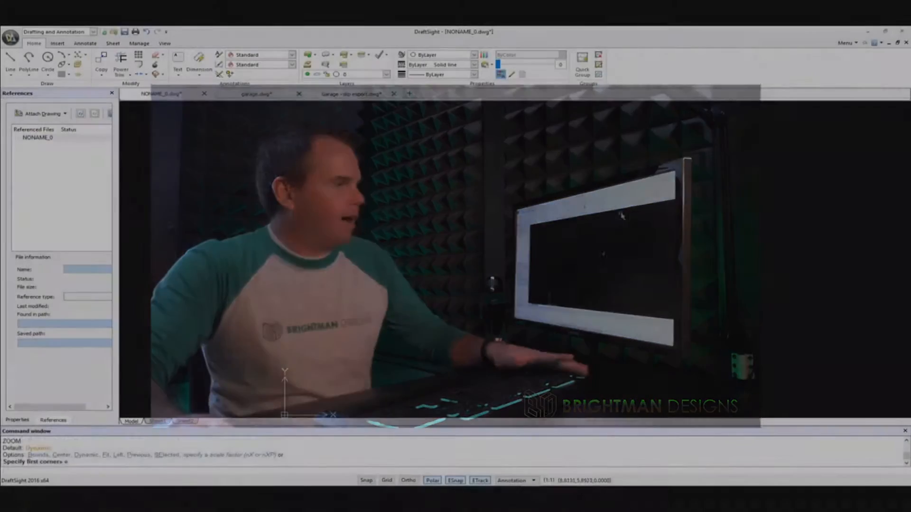
key(ctrl+Tab)
scroll(524, 250, down, 5)
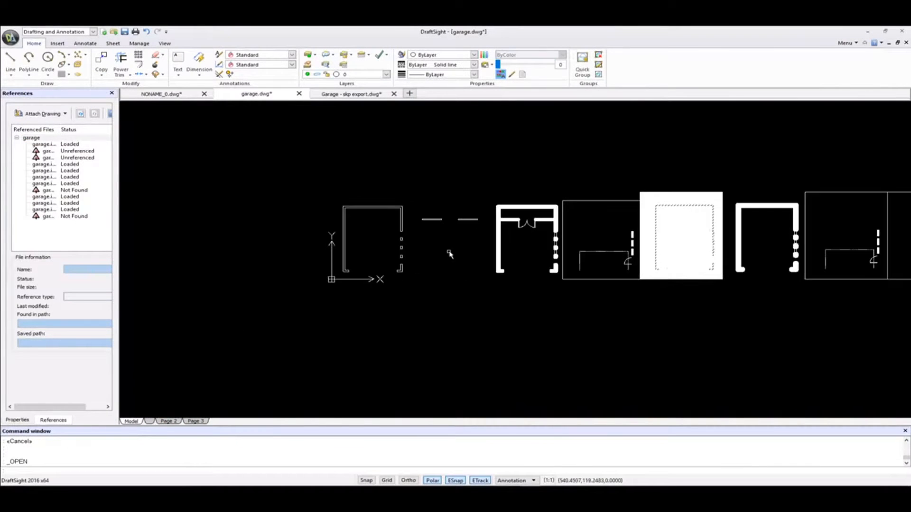
scroll(707, 217, up, 3)
scroll(708, 217, up, 4)
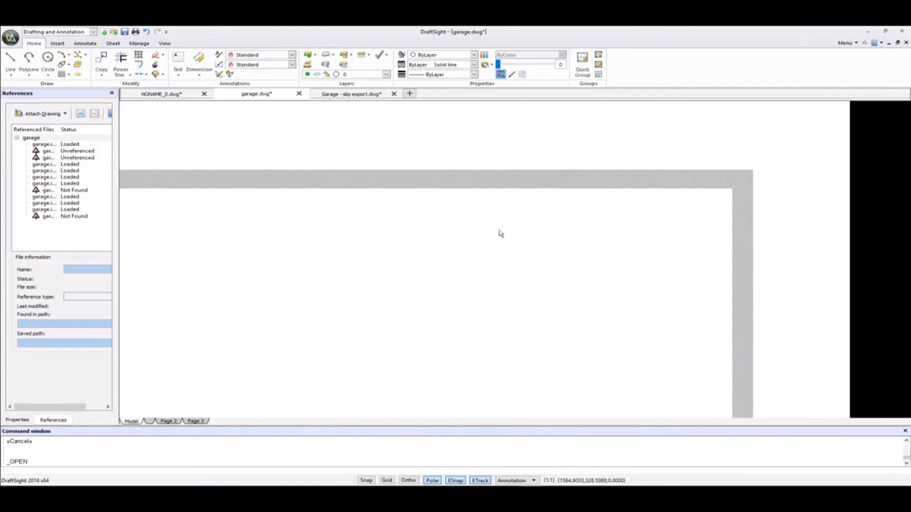
scroll(622, 252, down, 2)
middle_drag(709, 223, 710, 164)
scroll(771, 200, down, 2)
middle_drag(698, 304, 766, 211)
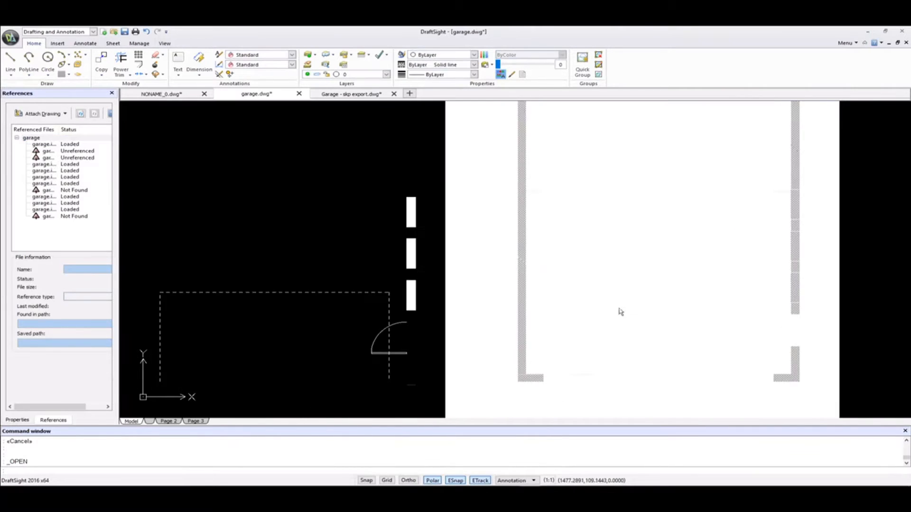
scroll(619, 308, down, 1)
middle_drag(656, 261, 706, 210)
- Close garage.dwg without saving changes and bring the whole plan in Garage - skp export.dwg into view
click(298, 93)
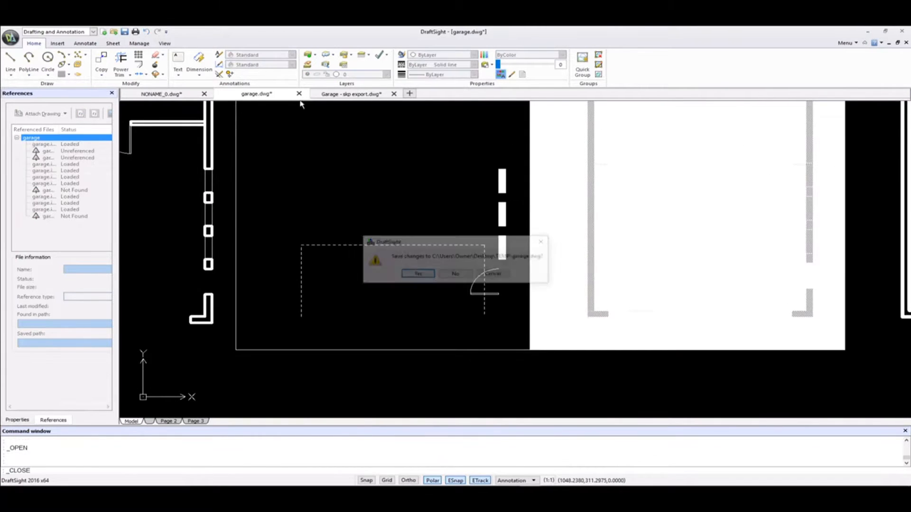
click(456, 274)
scroll(428, 207, down, 2)
mouse_move(428, 207)
middle_down()
mouse_move(419, 199)
mouse_move(435, 211)
middle_up()
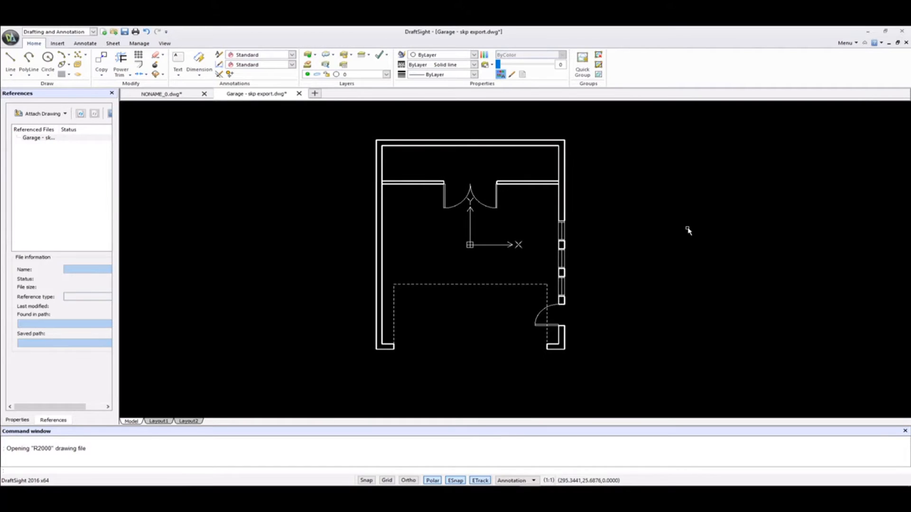